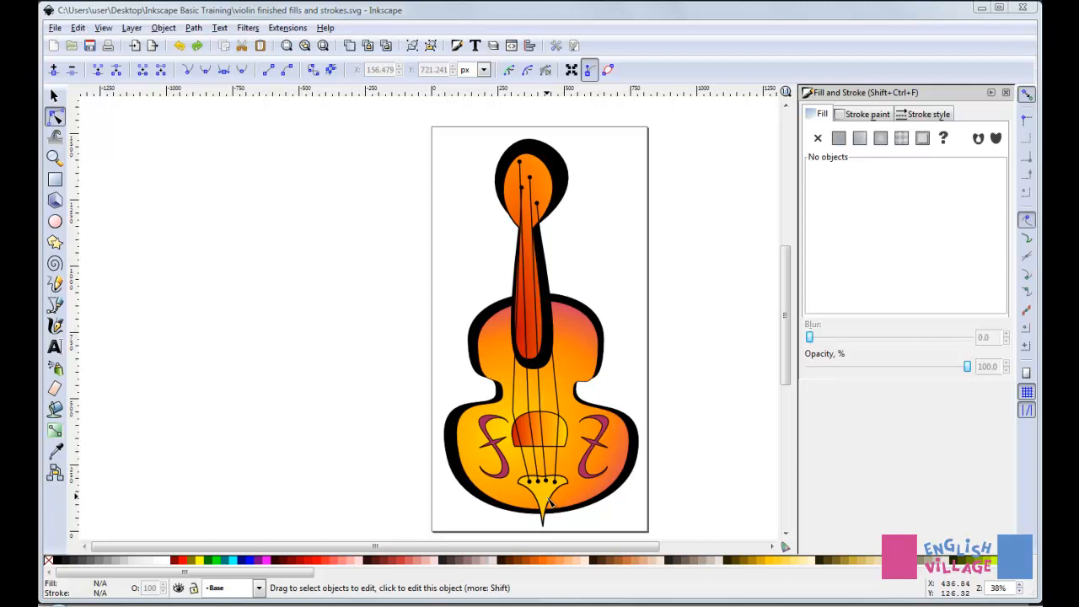
Open the orange violin body's path for node editing
scroll(517, 434, "up", 4)
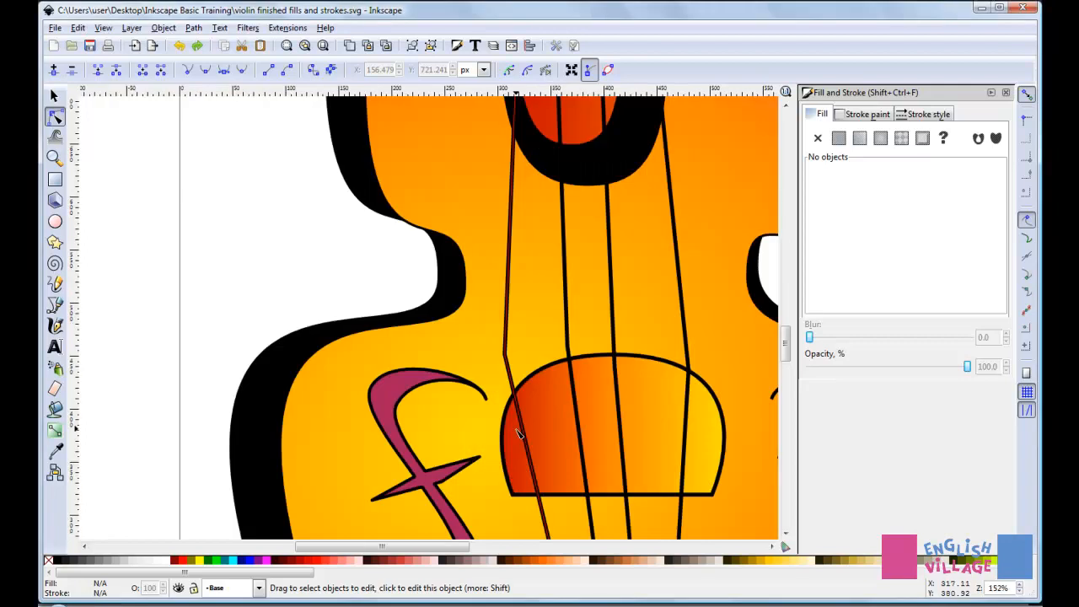
scroll(517, 434, "down", 2)
scroll(578, 405, "down", 3)
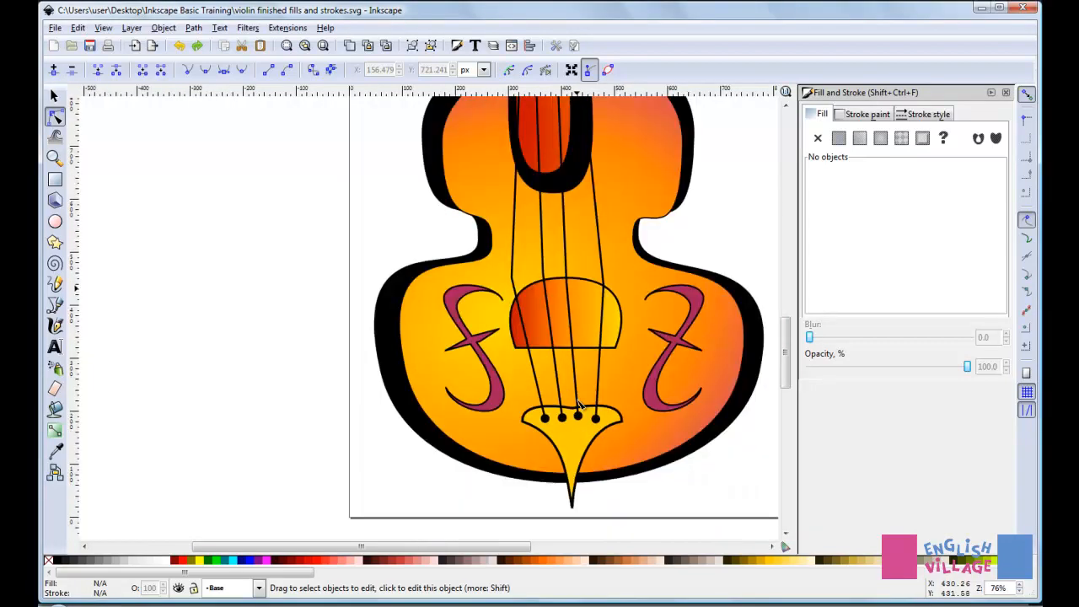
scroll(578, 405, "up", 2)
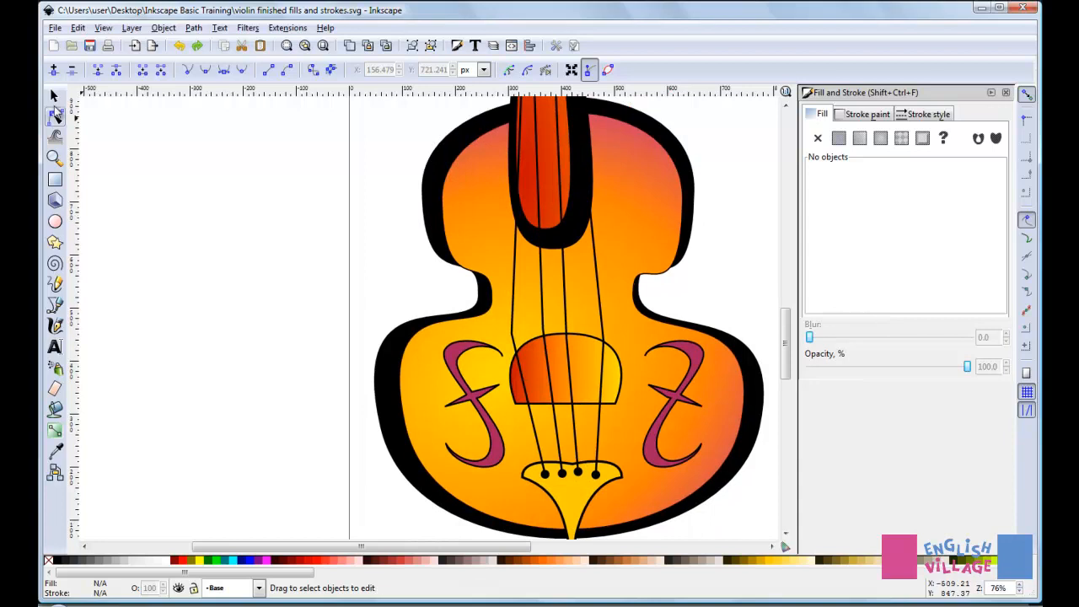
key("s")
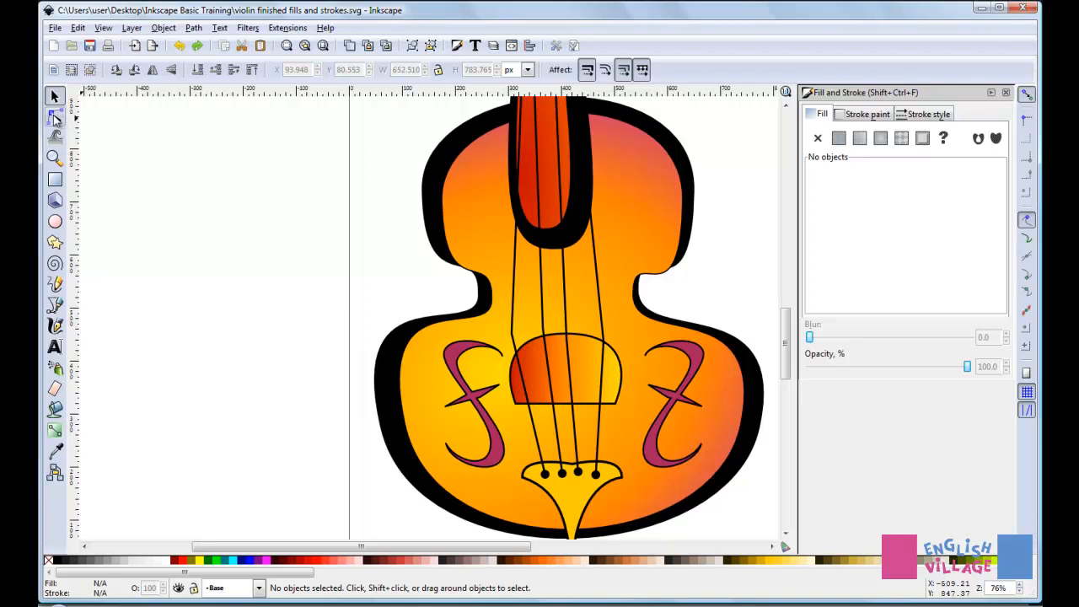
left_click(55, 118)
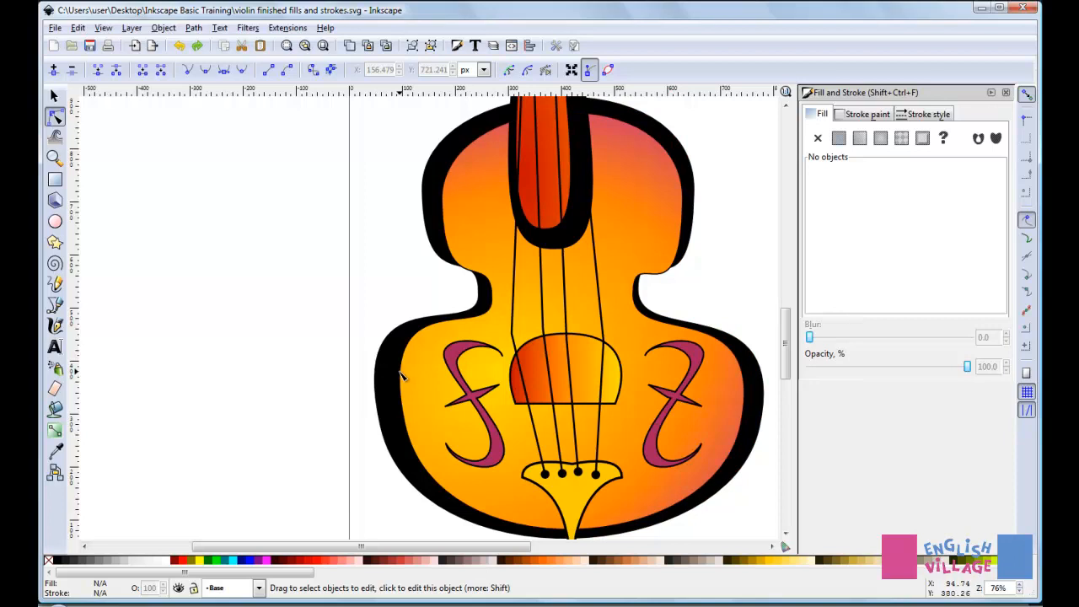
left_click(402, 377)
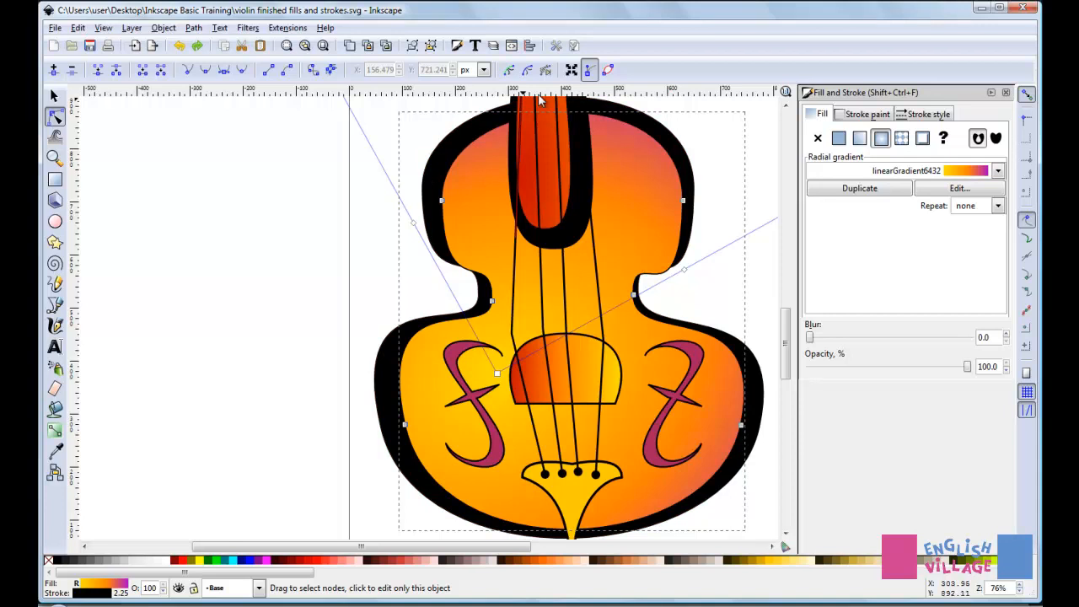
Move the orange body's right waist node inward to about X 525, Y 528, and adjust the handles of the waist and upper-right nodes
left_click(684, 203)
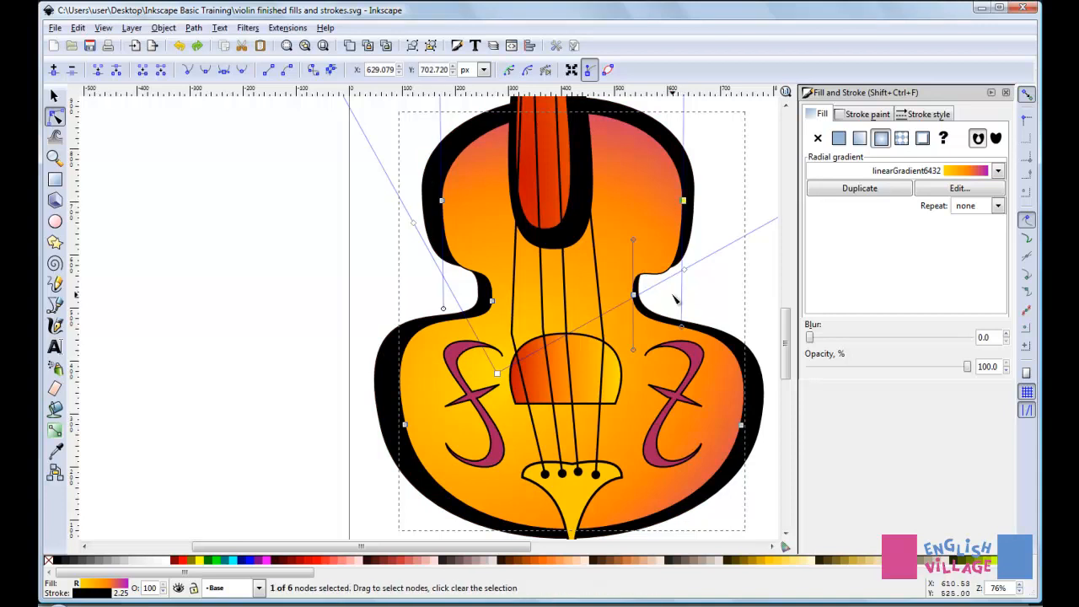
left_click(634, 297)
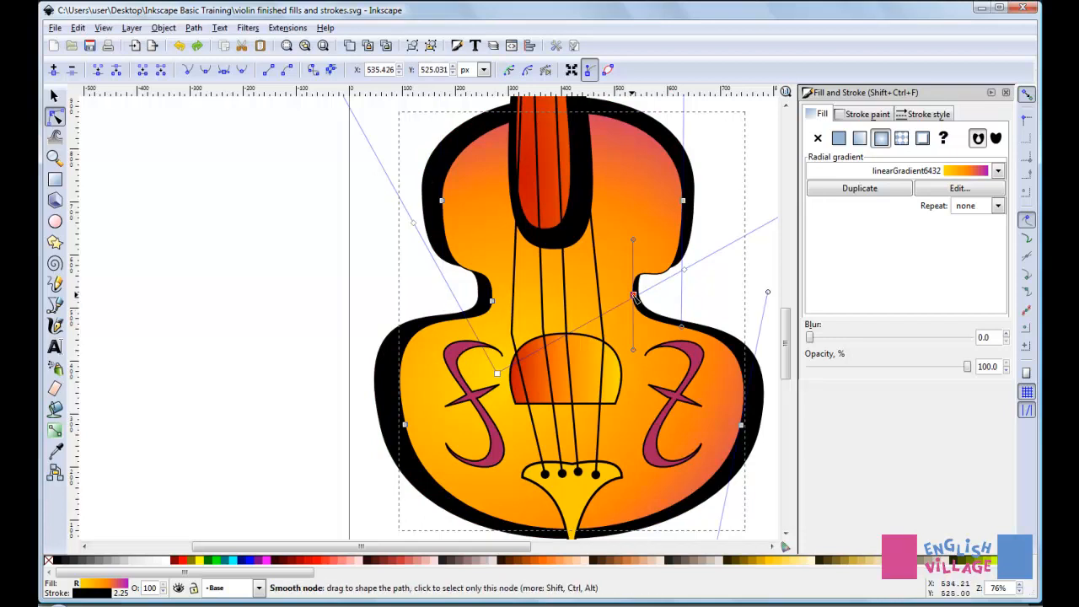
left_click(633, 295)
mouse_move(635, 296)
left_mouse_down()
mouse_move(602, 294)
mouse_move(628, 293)
left_mouse_up()
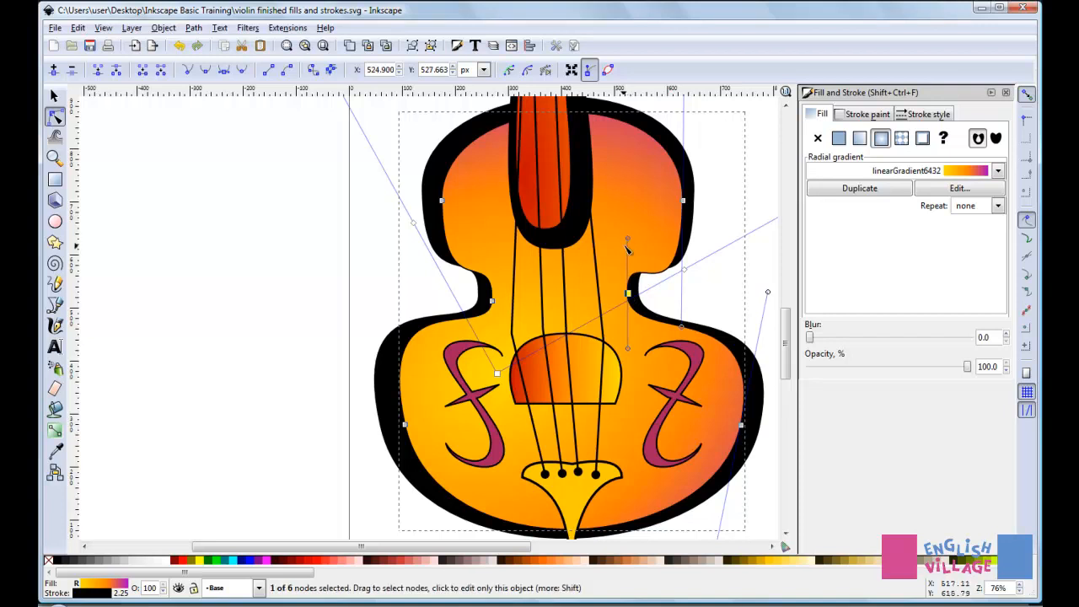
mouse_move(628, 246)
left_mouse_down()
mouse_move(629, 266)
mouse_move(628, 248)
mouse_move(646, 258)
mouse_move(637, 246)
left_mouse_up()
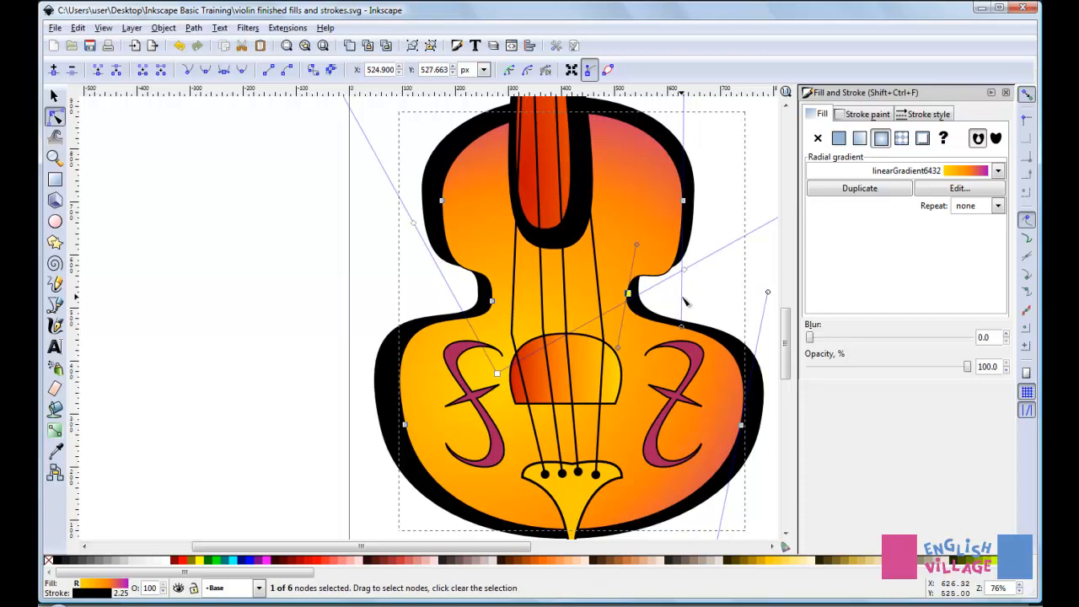
left_click(684, 203)
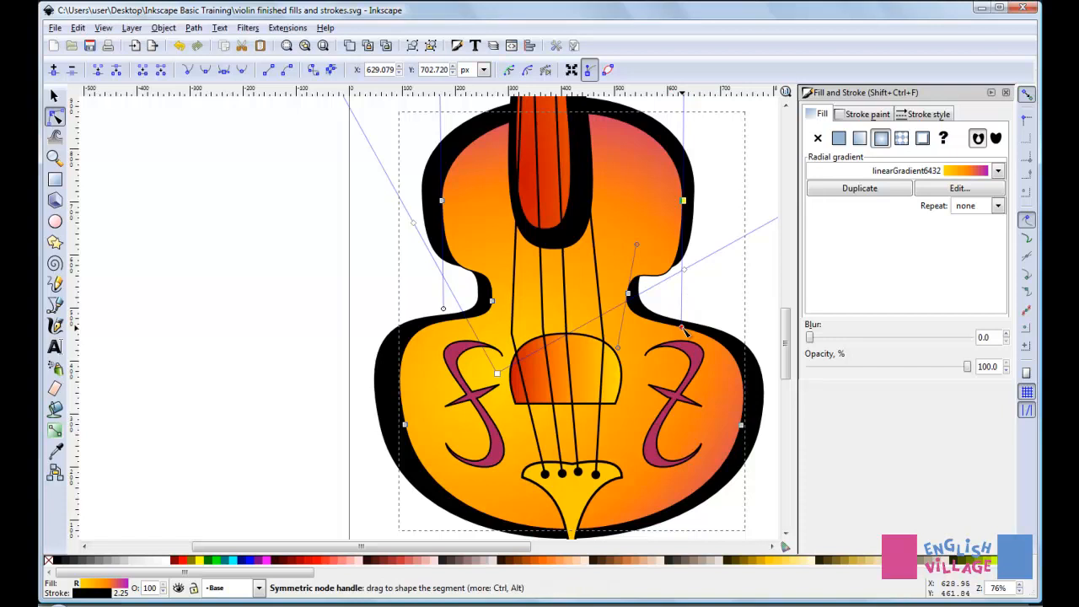
left_click_drag(684, 330, 682, 309)
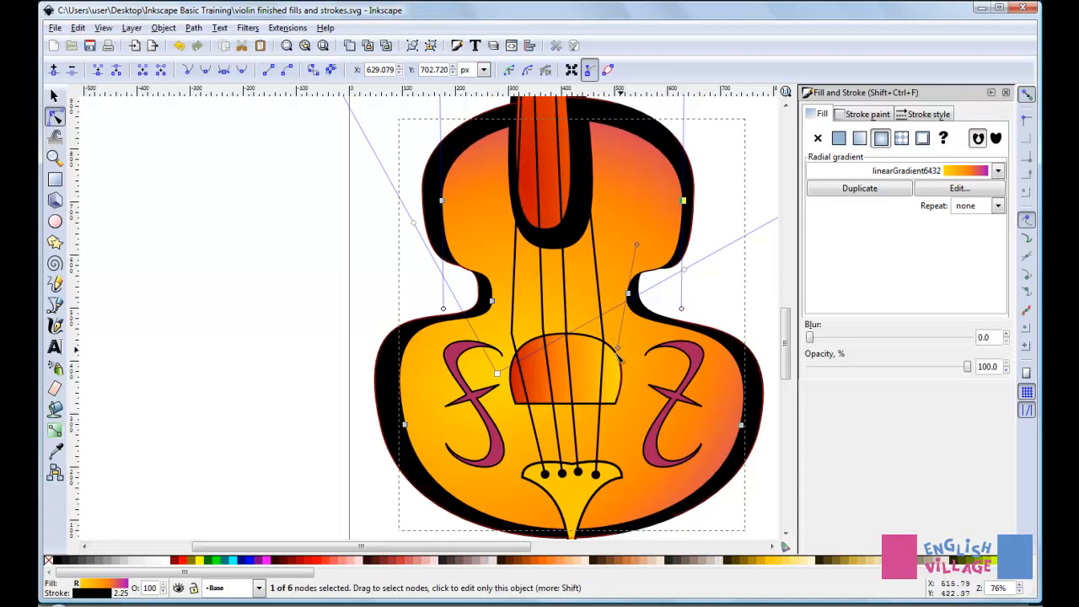
Move the orange body's lower-right node outward to about X 754, Y 275, and swing its upper handle slightly inward
left_click(747, 442)
left_click(742, 426)
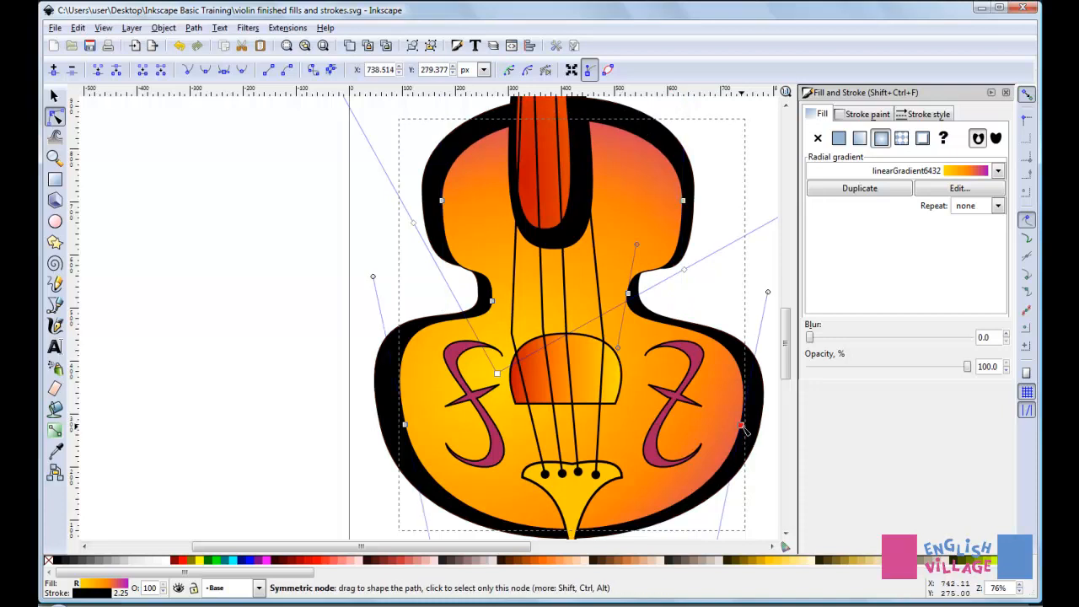
left_click_drag(743, 427, 756, 434)
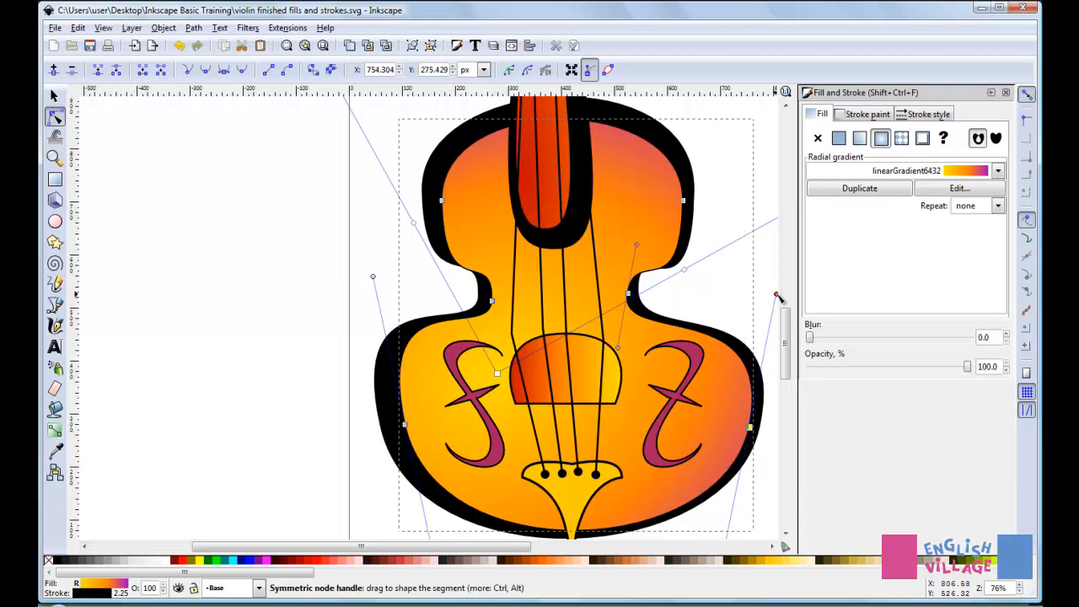
left_click_drag(777, 297, 763, 295)
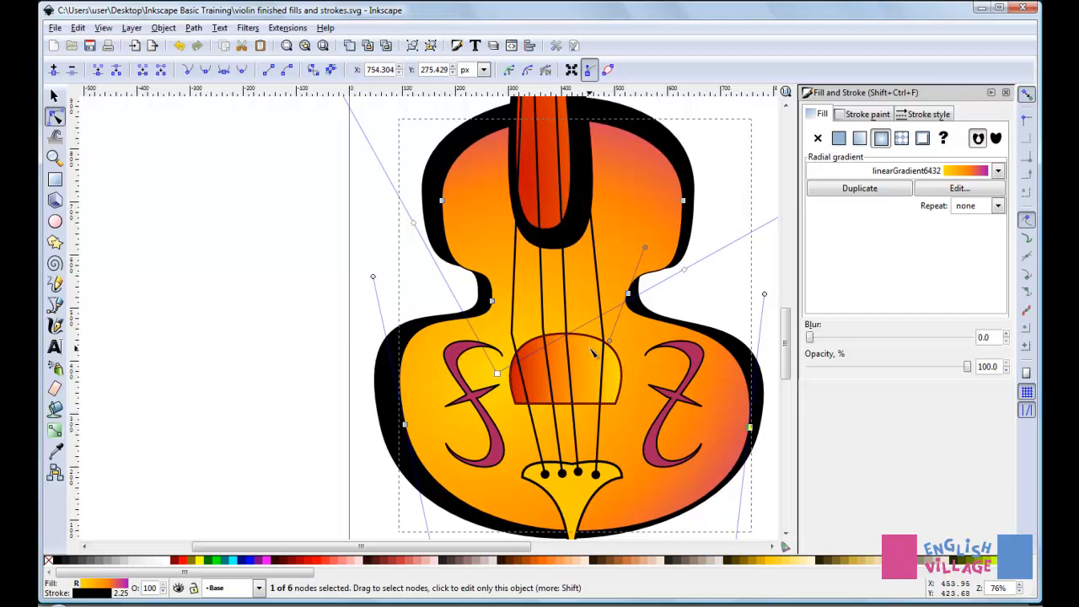
Slightly shorten the handle of the orange body's upper-left node and move that node outward to about X 153, Y 717
left_click(492, 301)
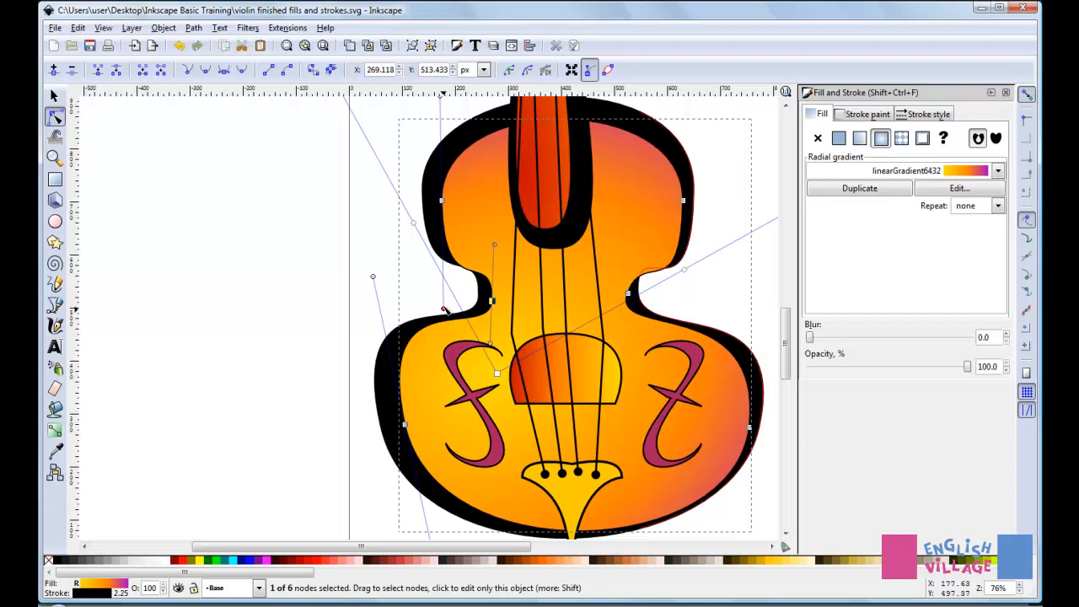
left_click_drag(445, 310, 444, 306)
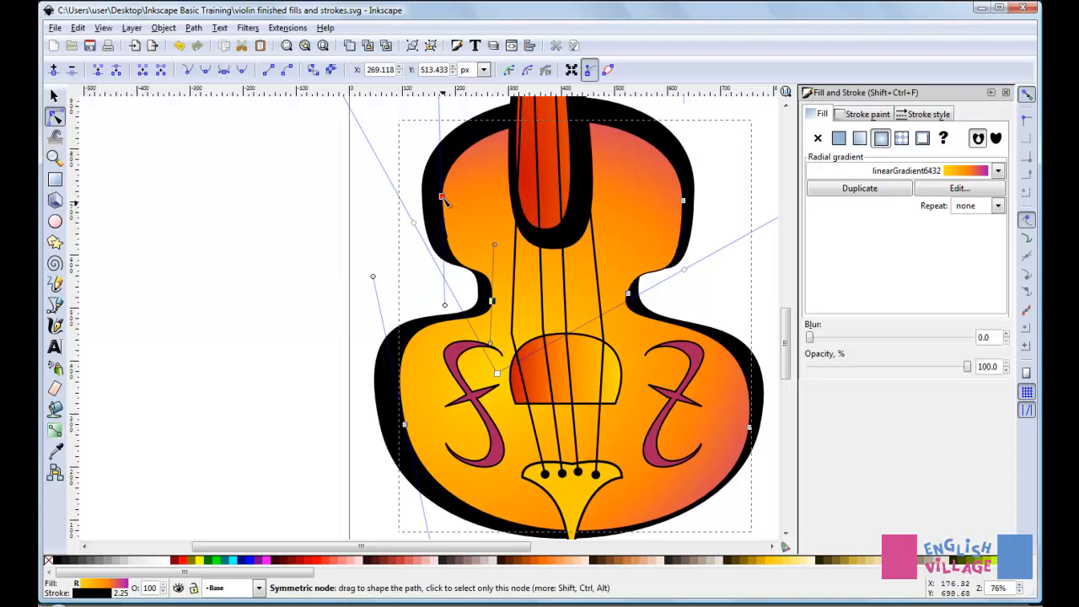
left_click_drag(444, 199, 433, 198)
Select the black shape behind the violin body and move its lower-left node inward to about X 102, Y 270
scroll(663, 299, "up", 3)
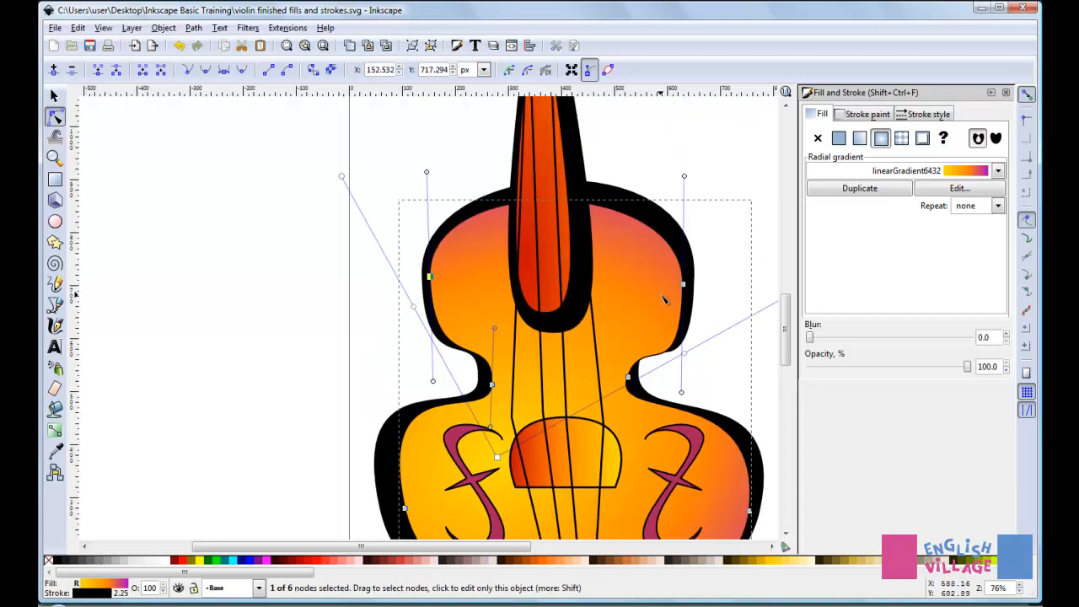
scroll(664, 299, "up", 5)
scroll(664, 297, "down", 7)
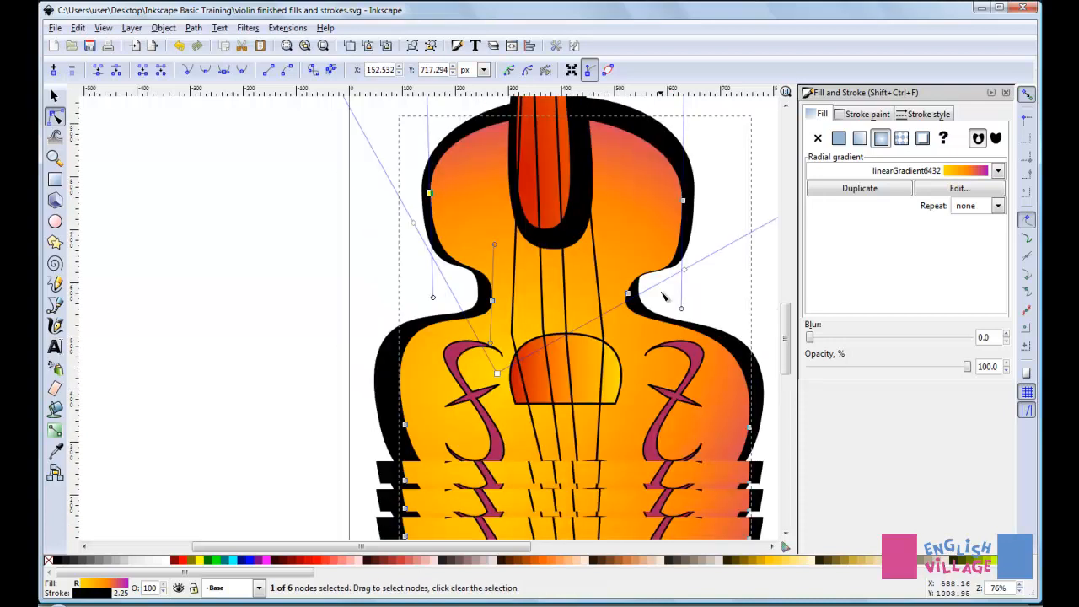
scroll(678, 363, "down", 2)
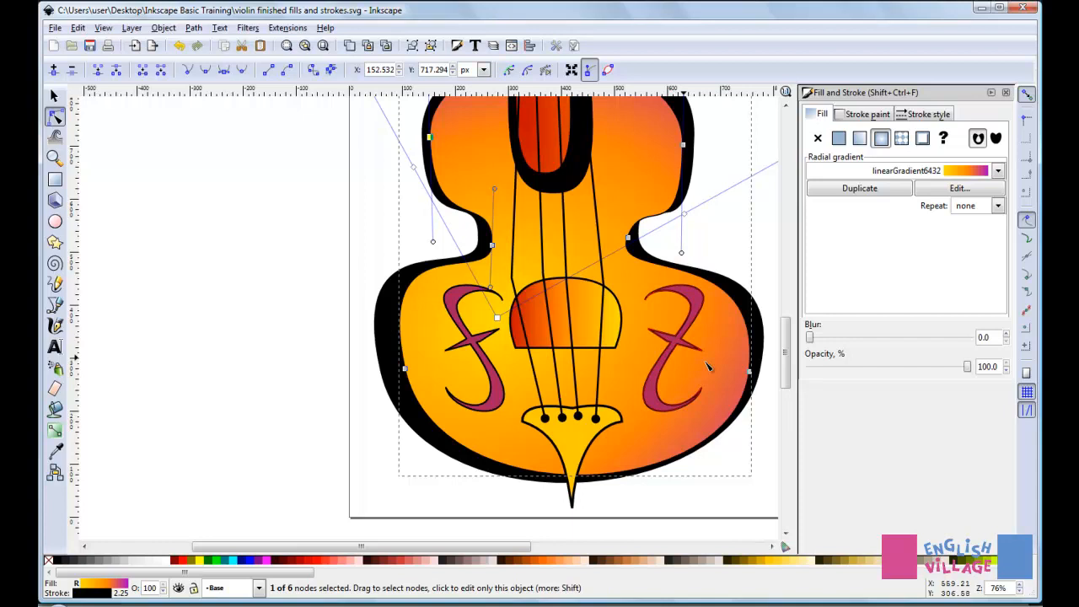
scroll(675, 327, "up", 6)
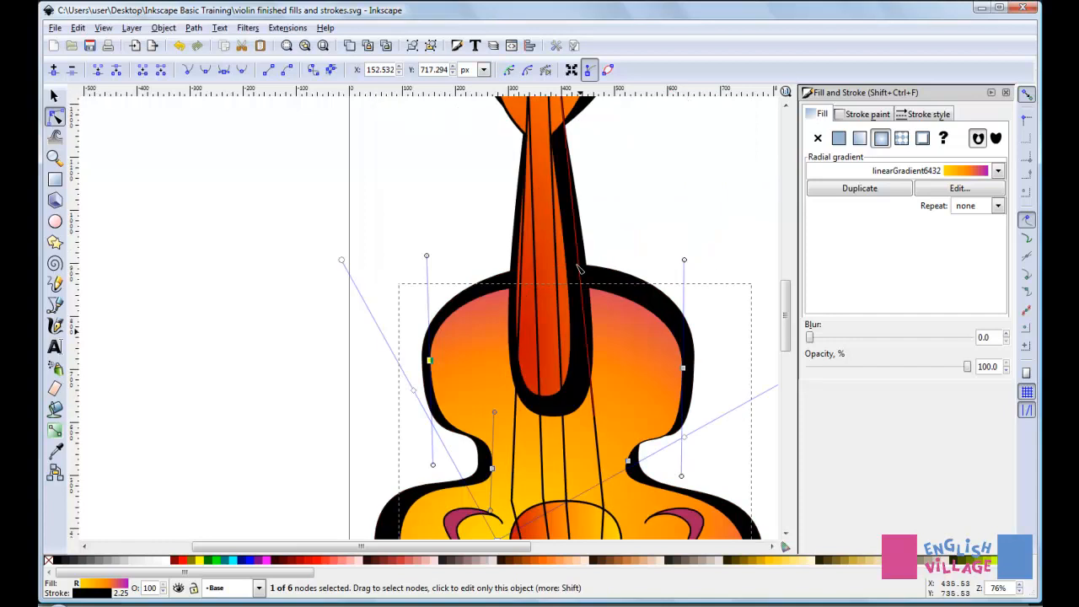
left_click(684, 368)
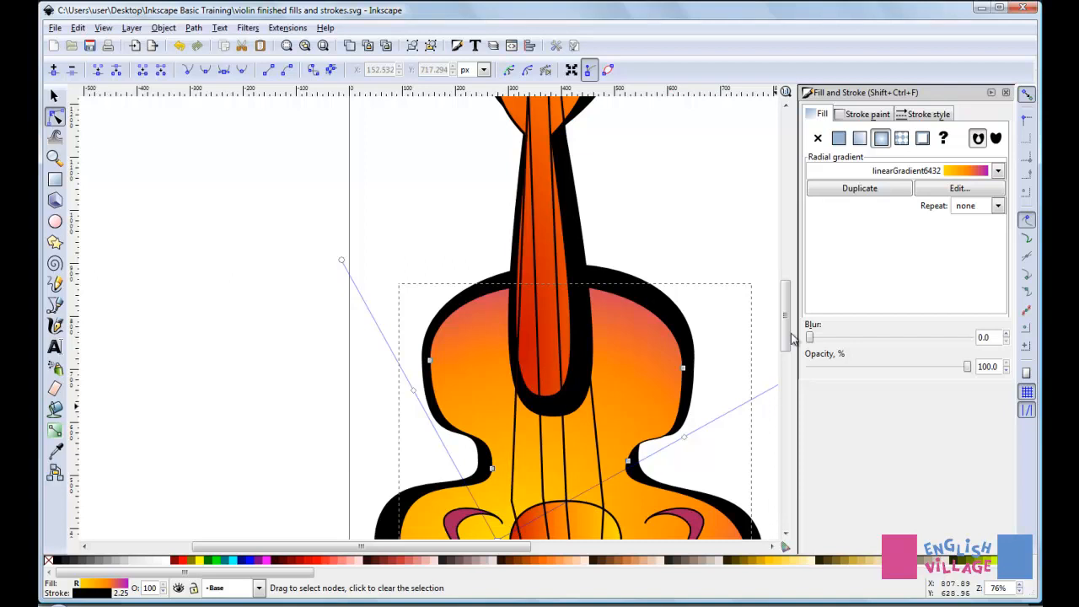
left_click_drag(791, 336, 793, 357)
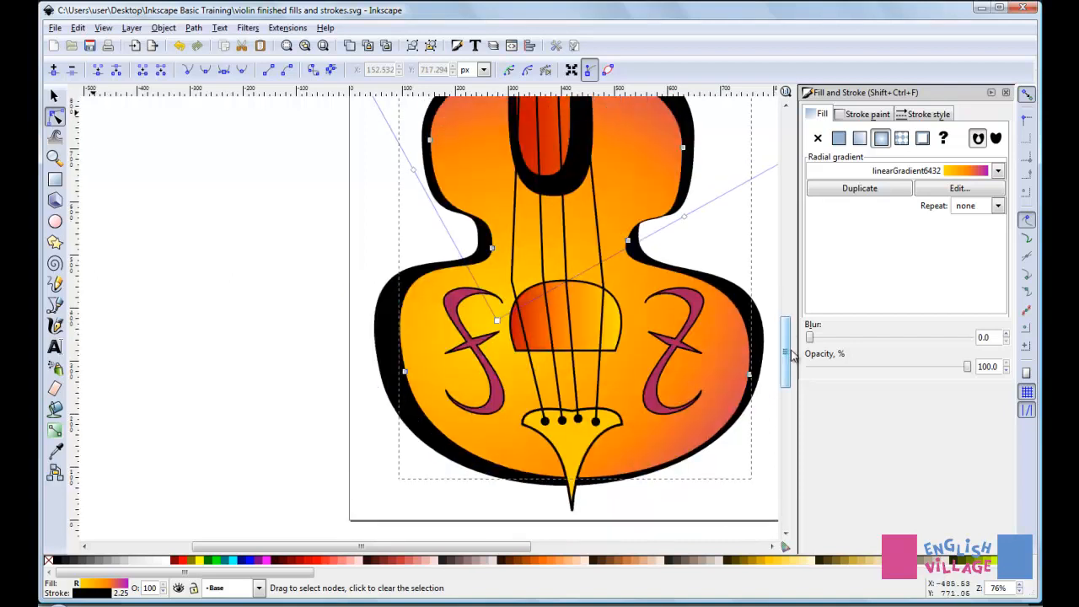
left_click(379, 354)
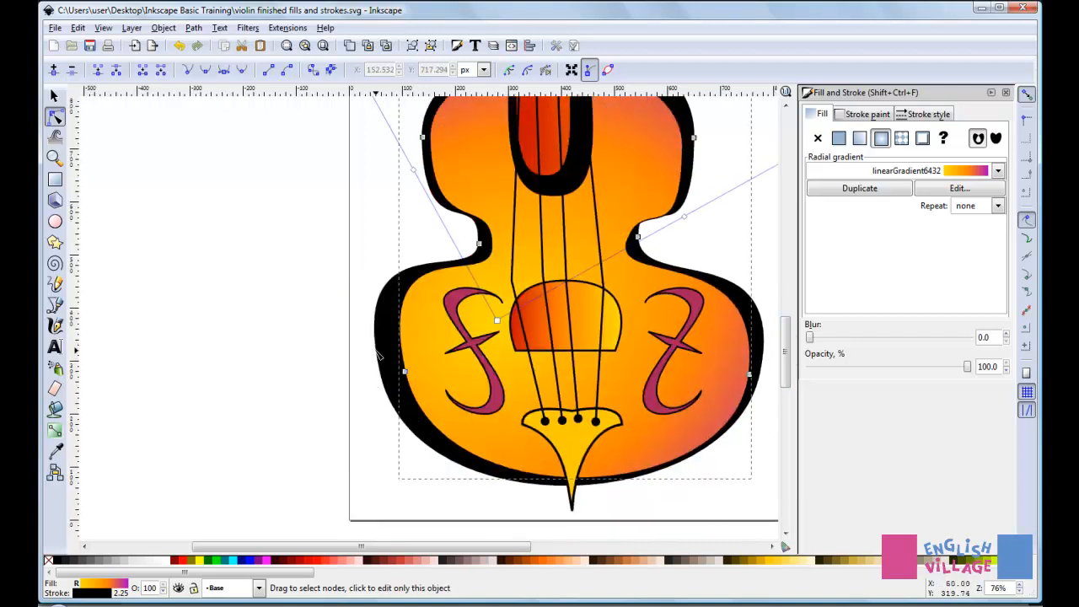
left_click(388, 379)
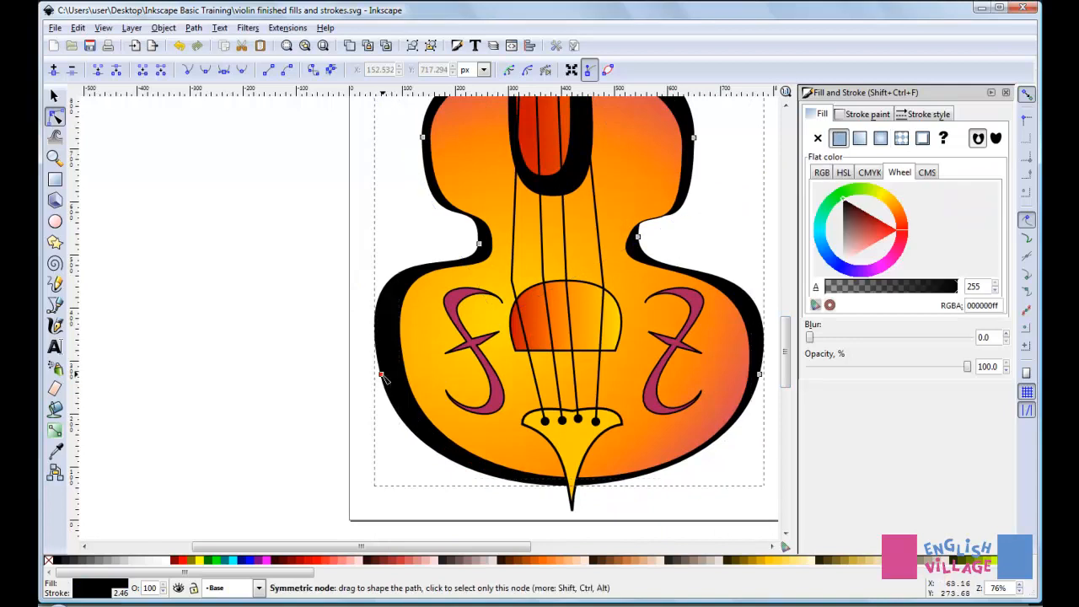
left_click_drag(383, 376, 407, 381)
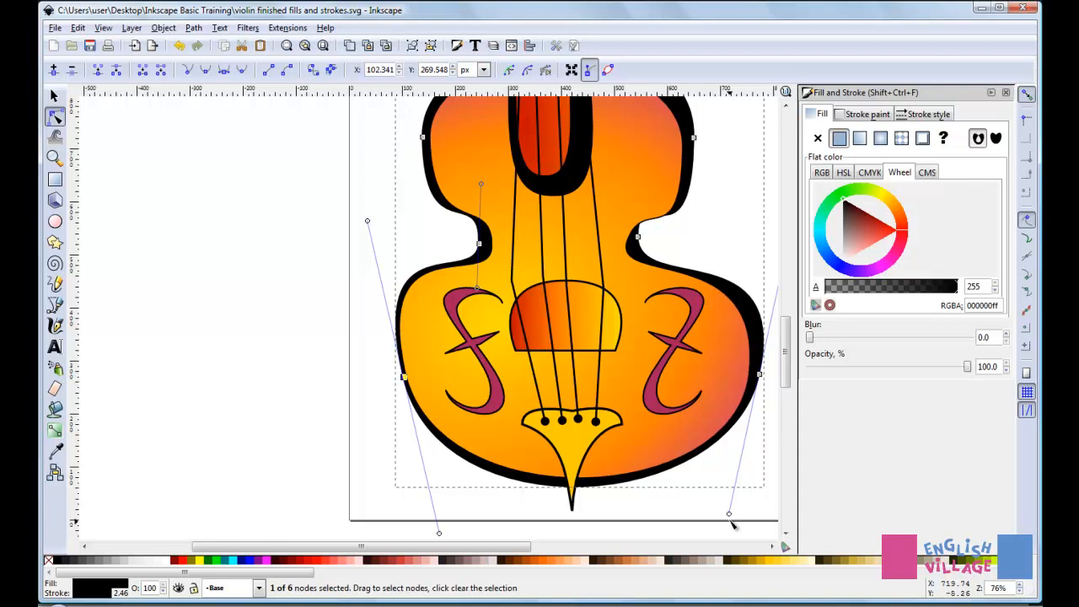
Swing the lower handle of the black shape's lower-right node outward and move the node outward to about X 801, Y 273
left_click_drag(730, 516, 740, 526)
left_click_drag(740, 525, 742, 523)
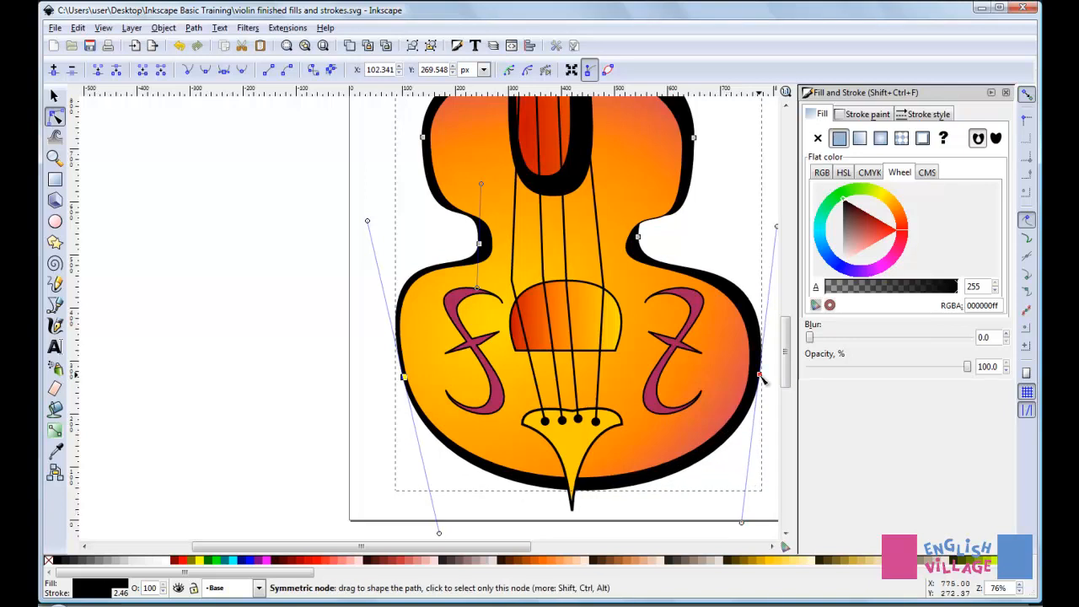
left_click_drag(761, 376, 777, 380)
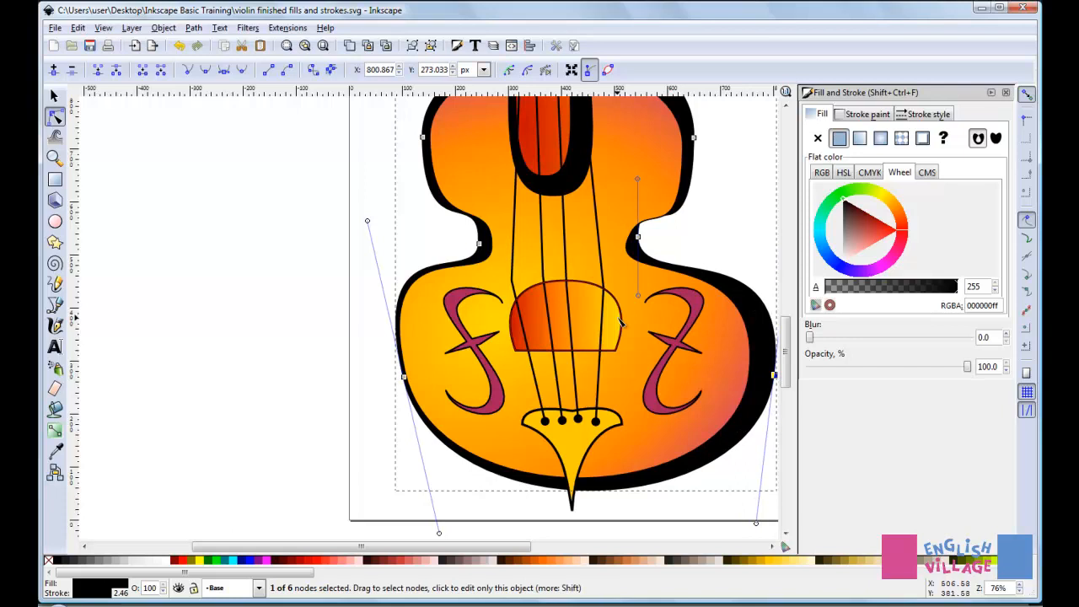
Move the black shape's upper-left node to about X 149, Y 719 and its left waist node to about X 263, Y 518
scroll(620, 320, "down", 4)
scroll(618, 323, "up", 2)
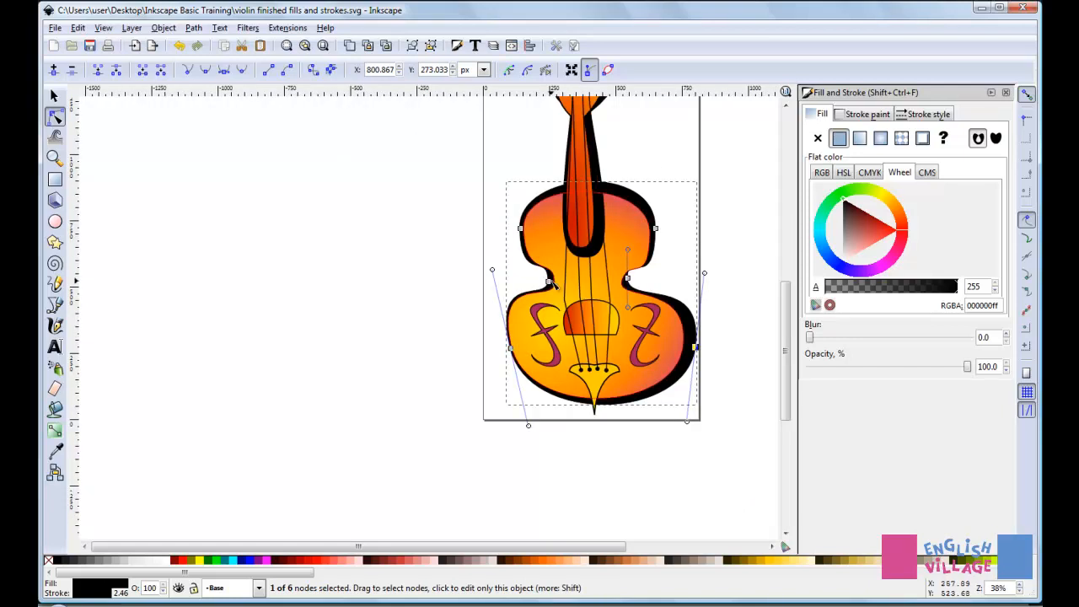
scroll(552, 285, "up", 2)
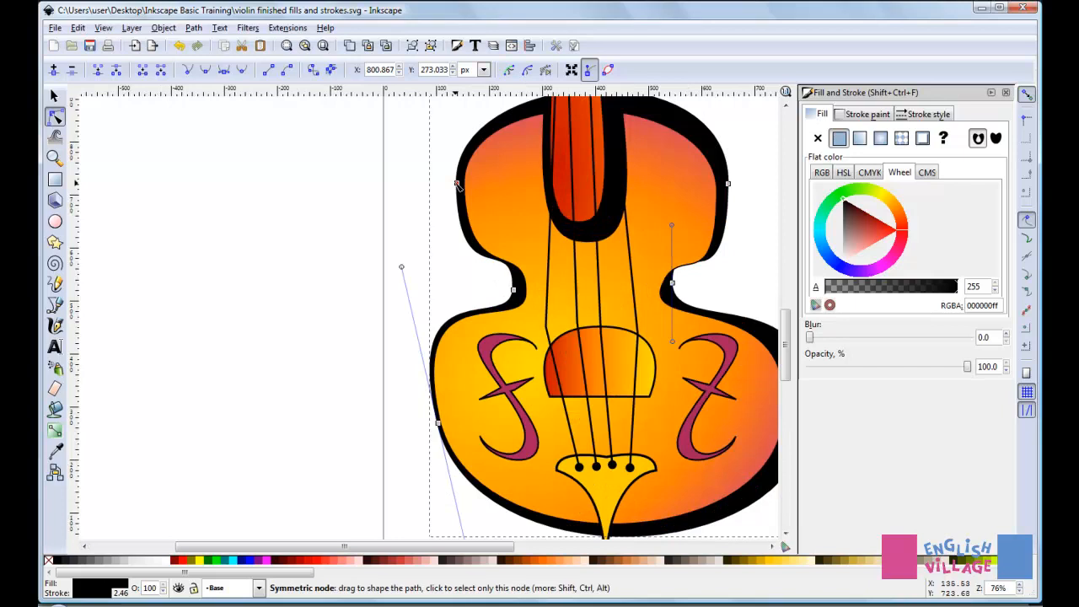
left_click_drag(457, 184, 465, 189)
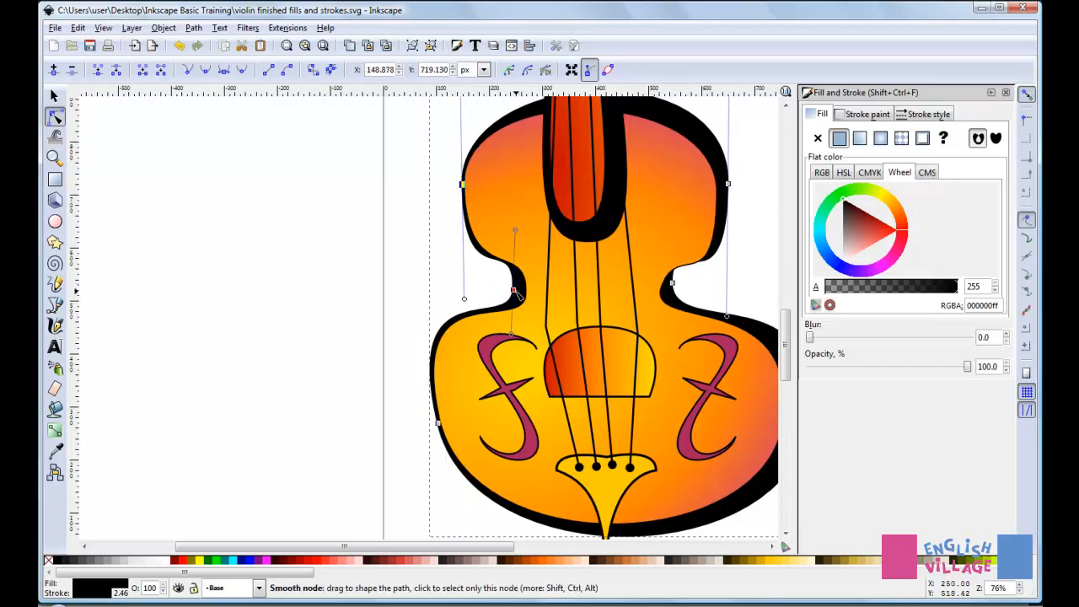
left_click_drag(515, 292, 528, 297)
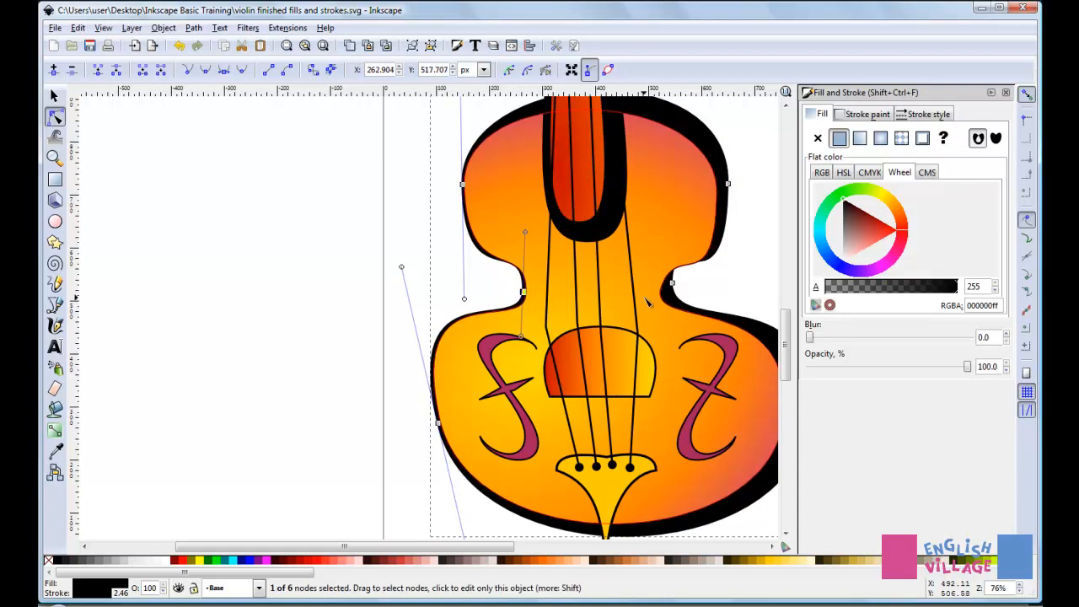
Move the black shape's upper-right node outward to about X 660, Y 719
scroll(647, 302, "down", 2, "ctrl")
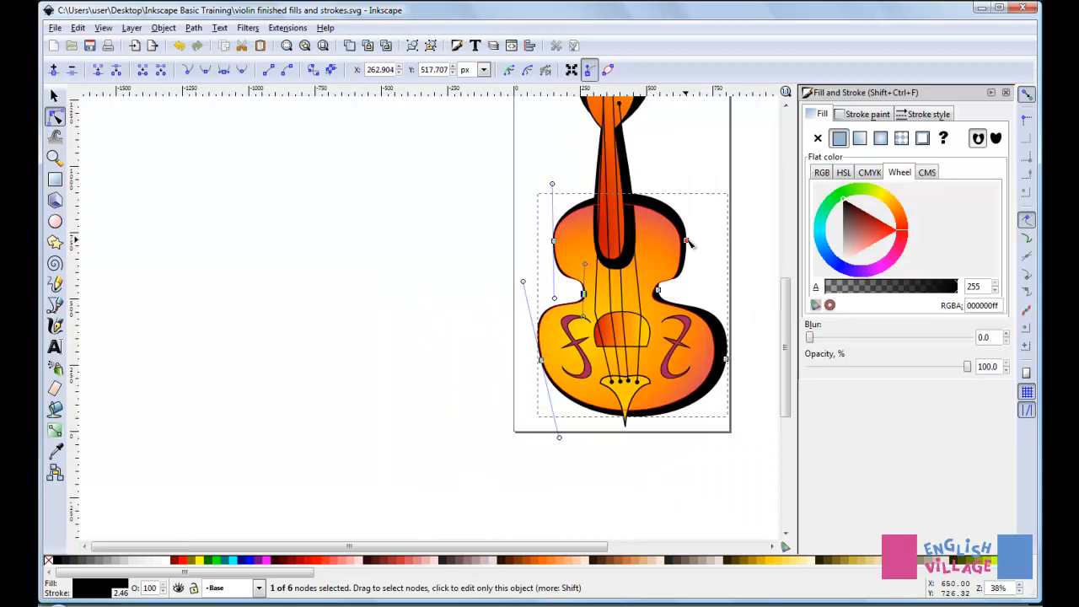
left_click_drag(687, 243, 689, 241)
scroll(746, 265, "up", 2)
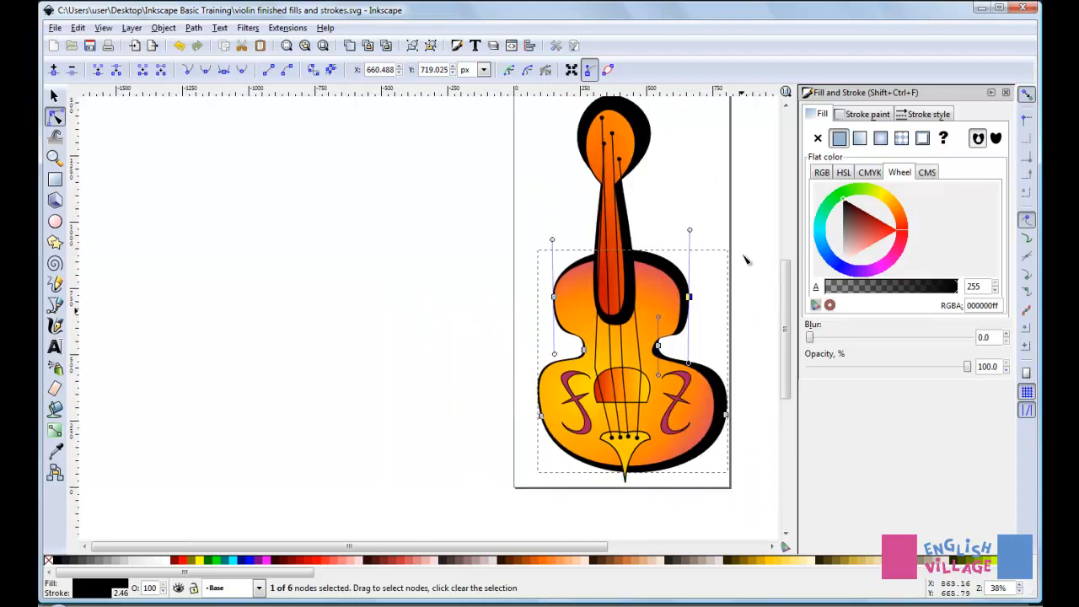
scroll(746, 260, "down", 1)
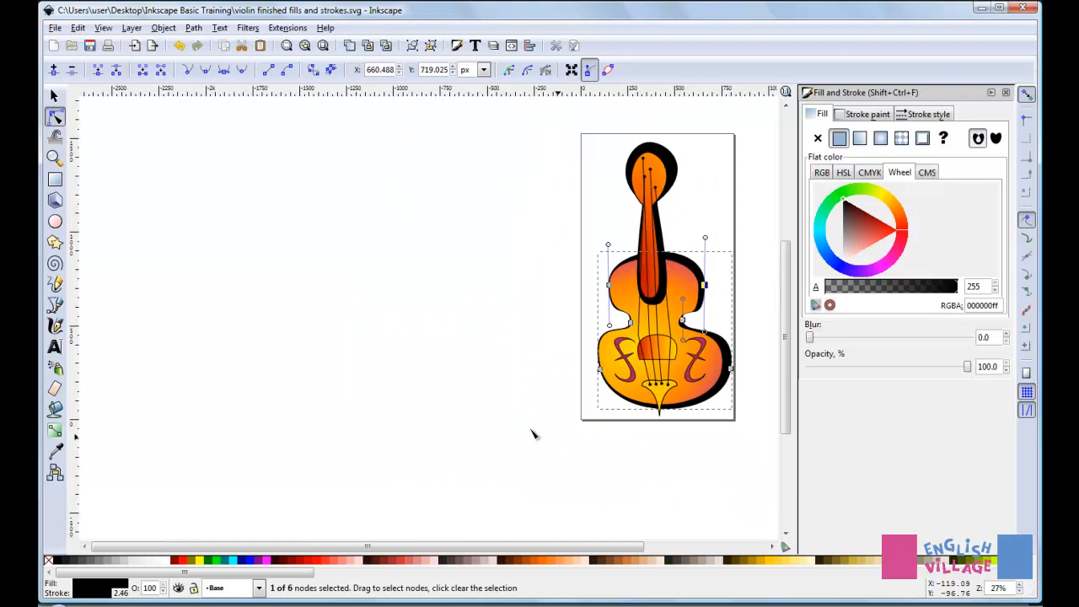
Deselect the black shape and centre the whole violin in view to examine its reshaped outline
left_click(54, 95)
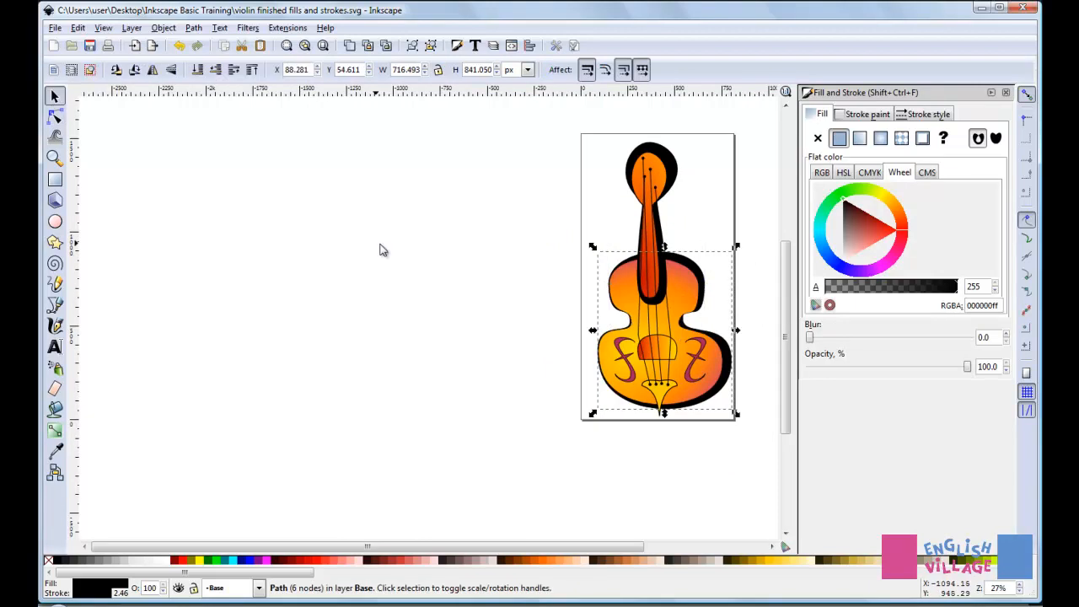
left_click(379, 250)
scroll(720, 322, "up", 1)
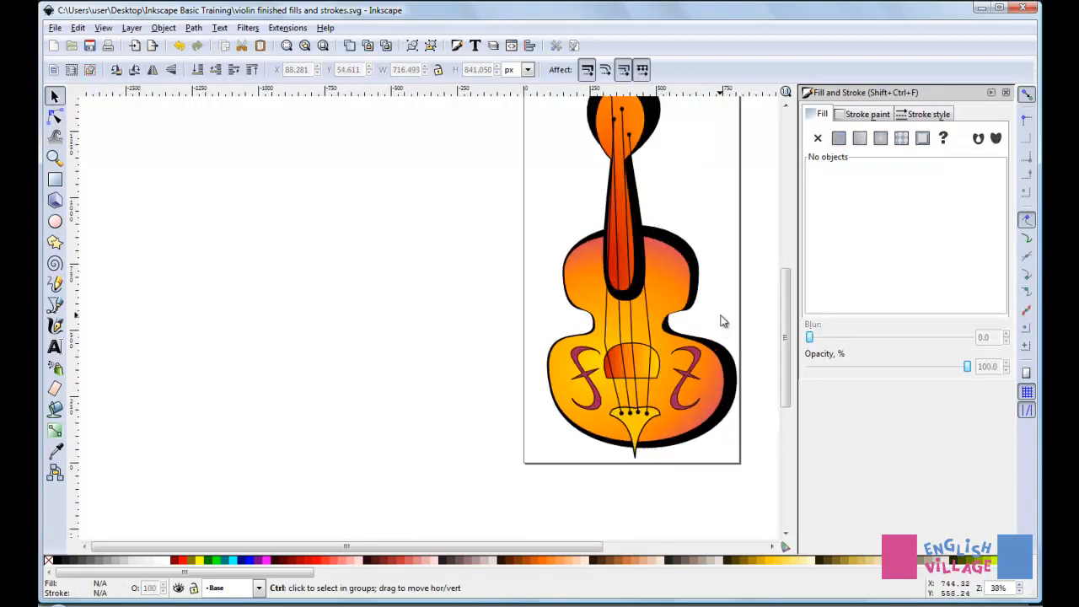
left_click_drag(786, 333, 785, 315)
scroll(732, 316, "down", 1)
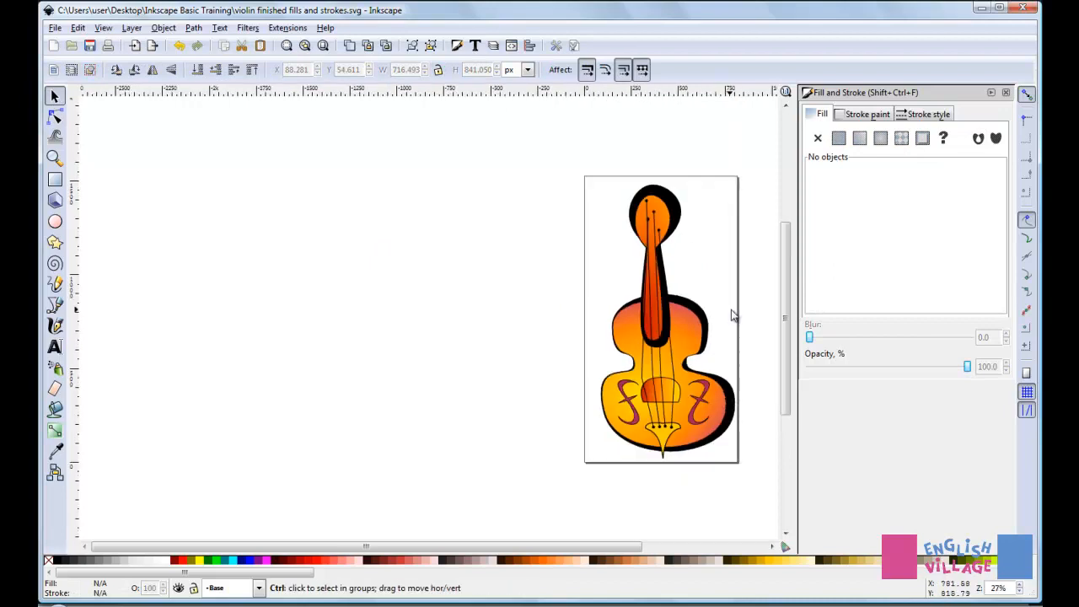
scroll(732, 315, "up", 2)
scroll(732, 316, "down", 1)
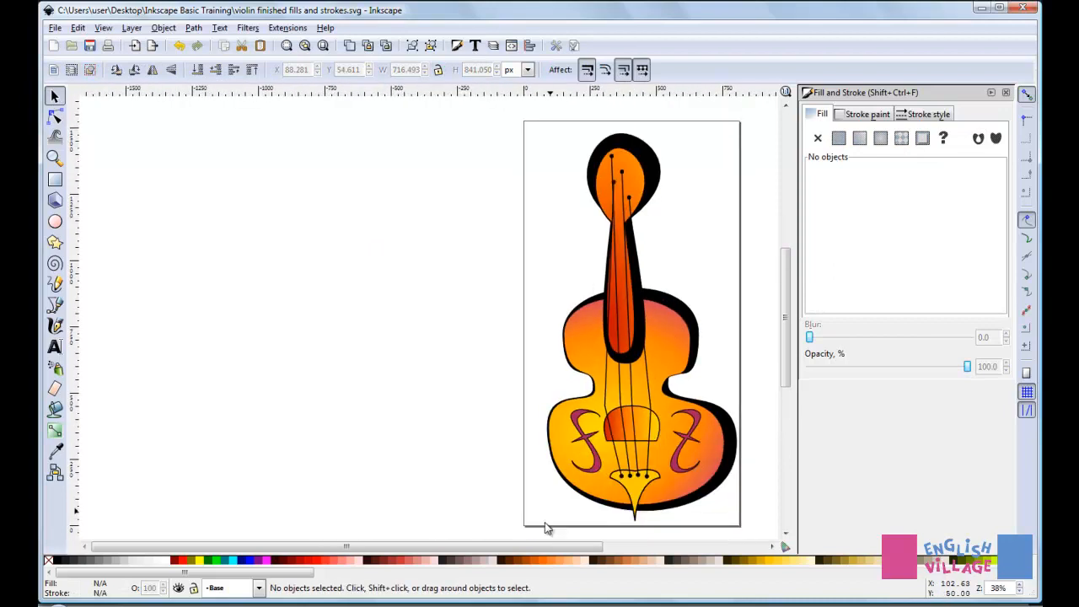
left_click_drag(548, 547, 644, 549)
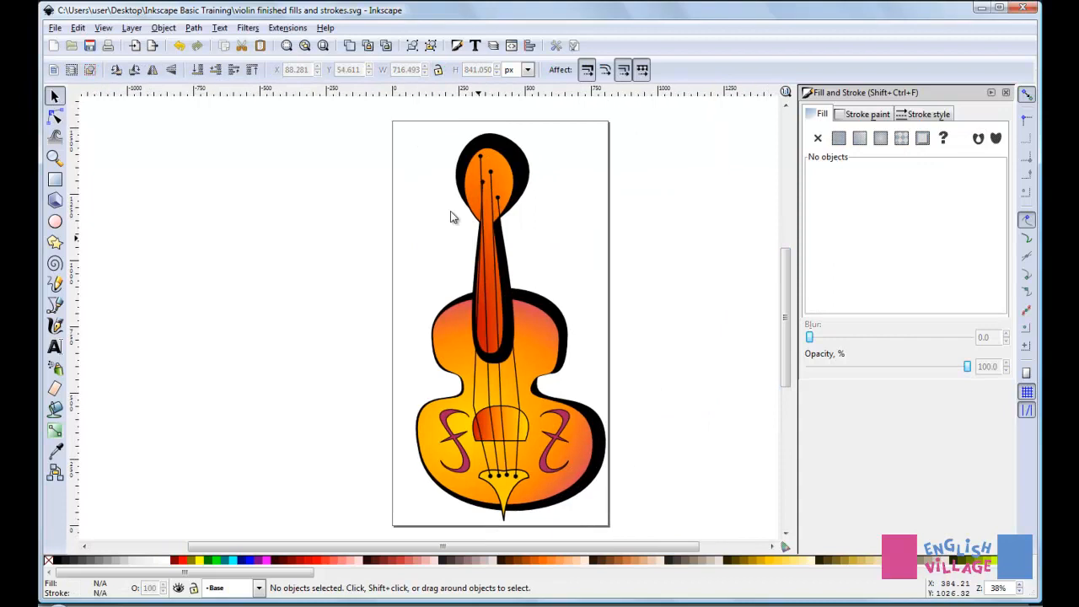